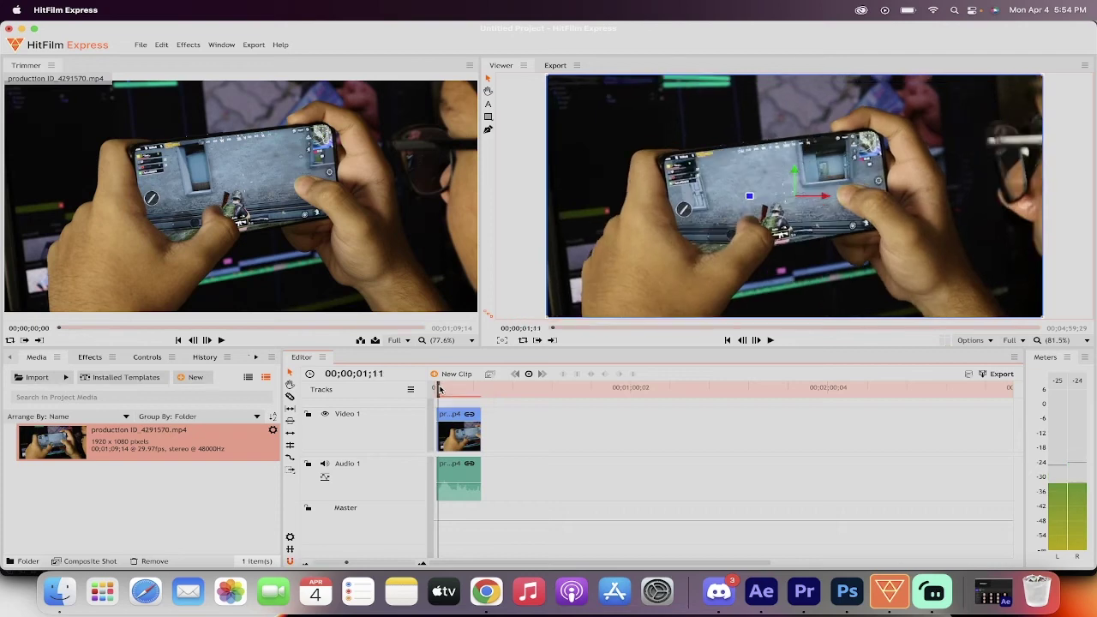
Step: Play the timeline clip for a few seconds to preview the footage without any shake
key("space")
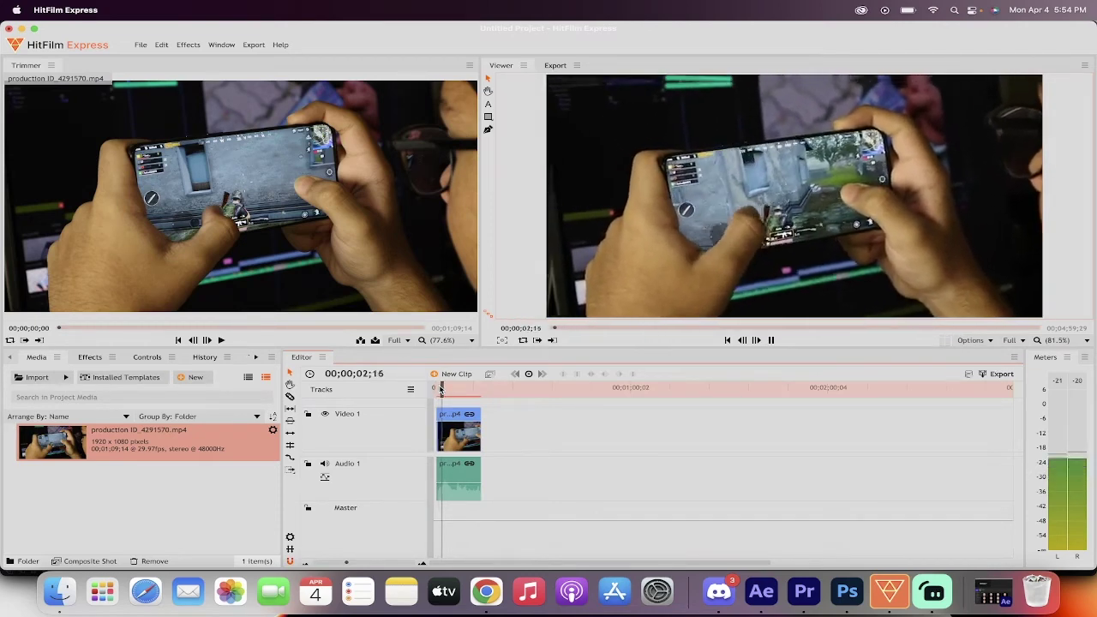
left_click(748, 190)
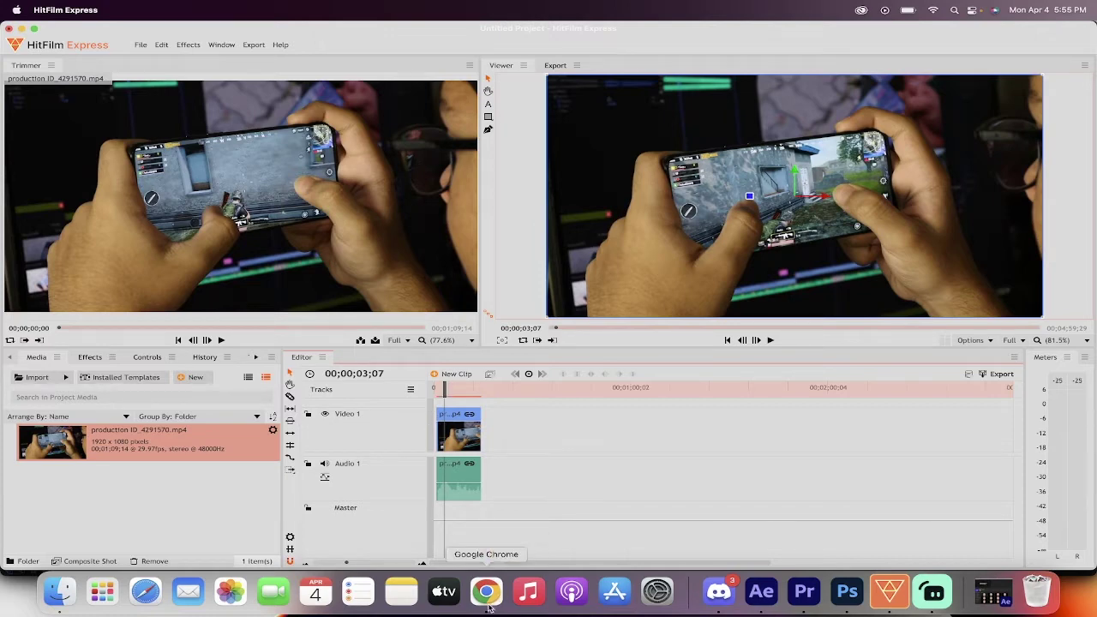
Step: Switch to Chrome, play a few seconds of the "$70,000 Extreme Hide And Seek - Challenge" video as a shake reference, and return to HitFilm Express
left_click(486, 591)
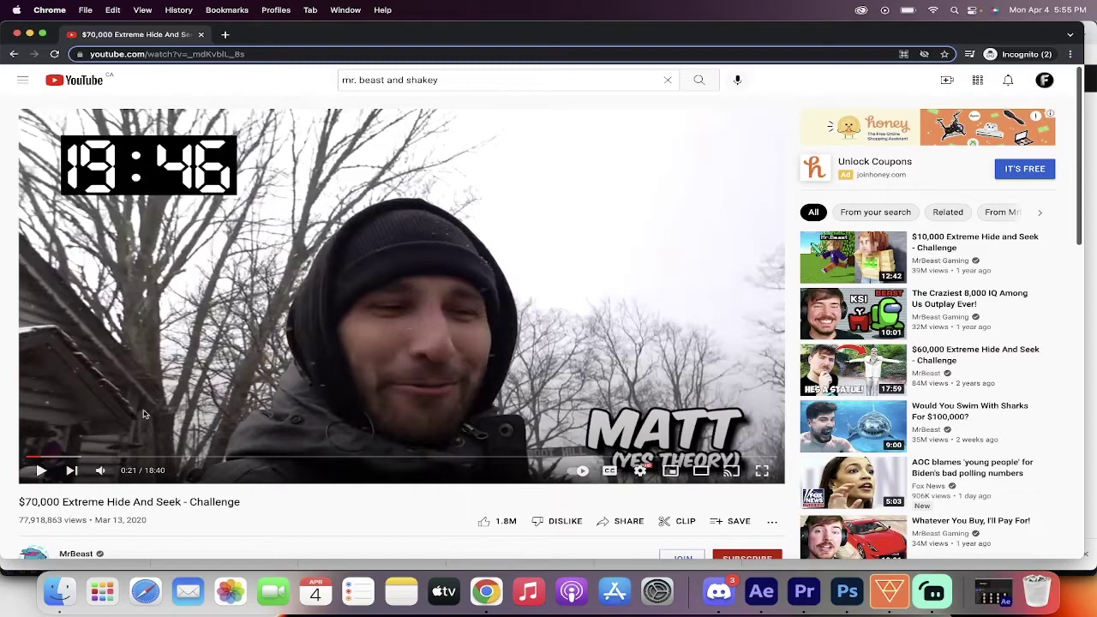
left_click(47, 473)
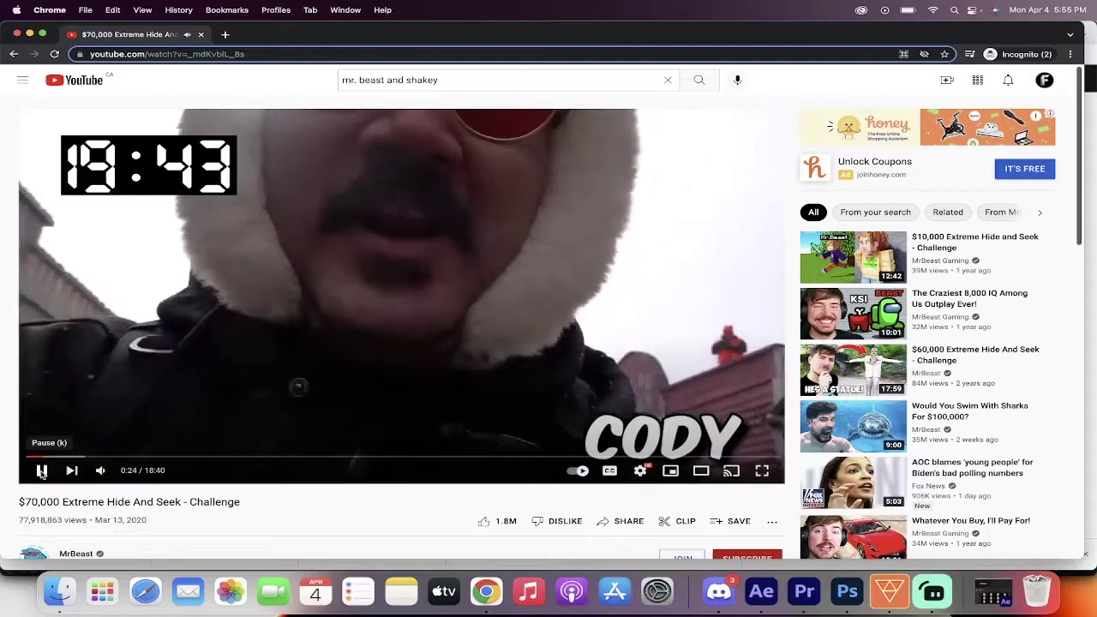
left_click(42, 471)
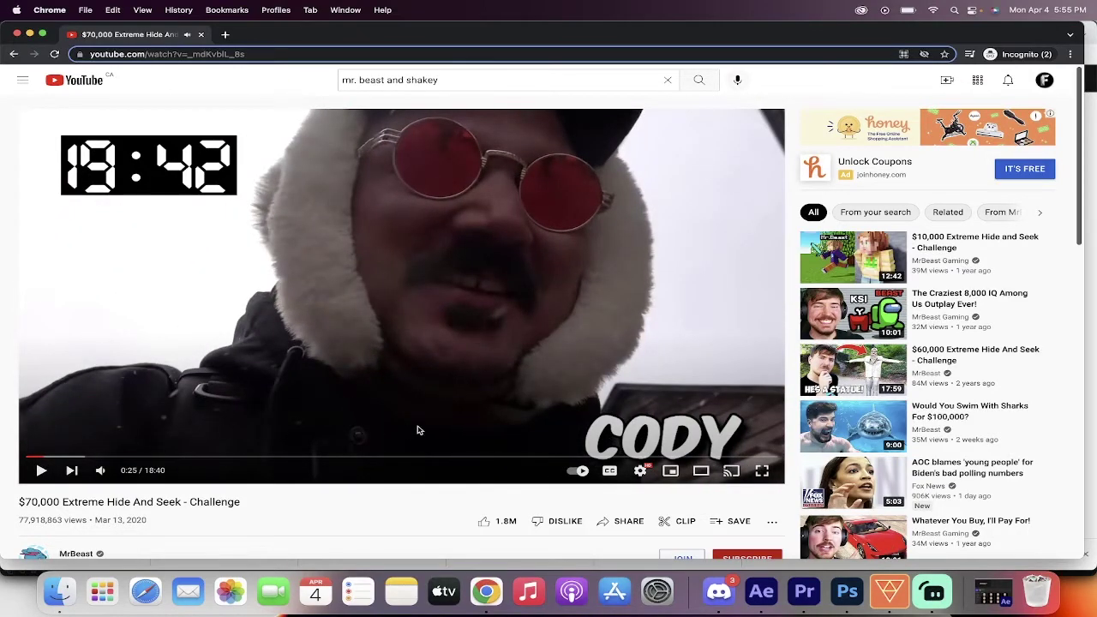
key("super+Tab")
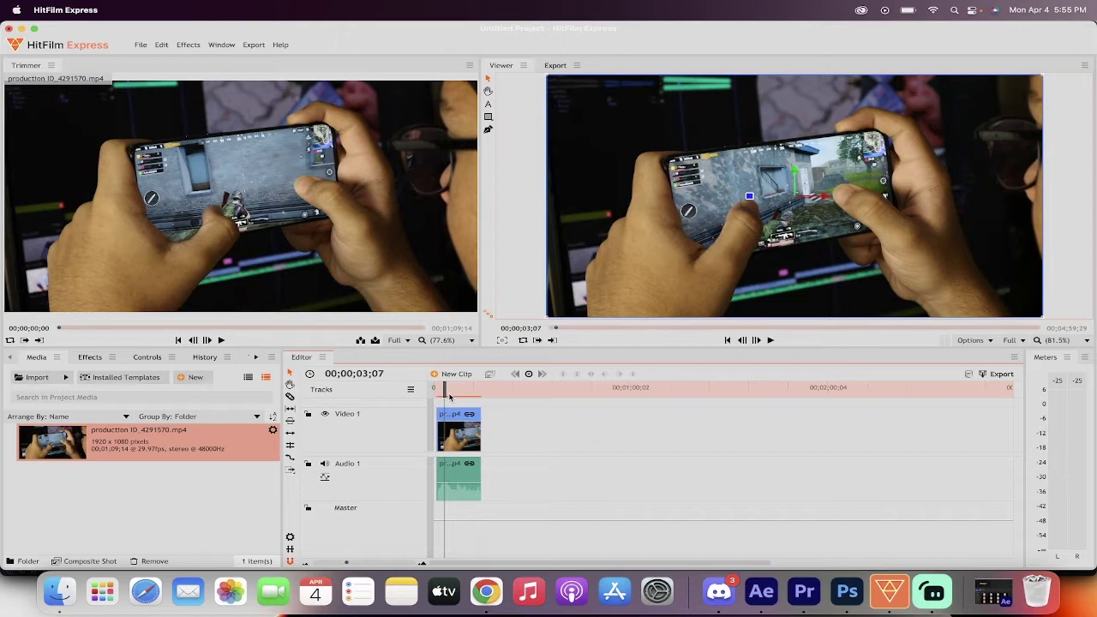
Step: Delete the existing clip from the timeline and place production ID_4291570.mp4 at the start of the Video 1 track
right_click(160, 441)
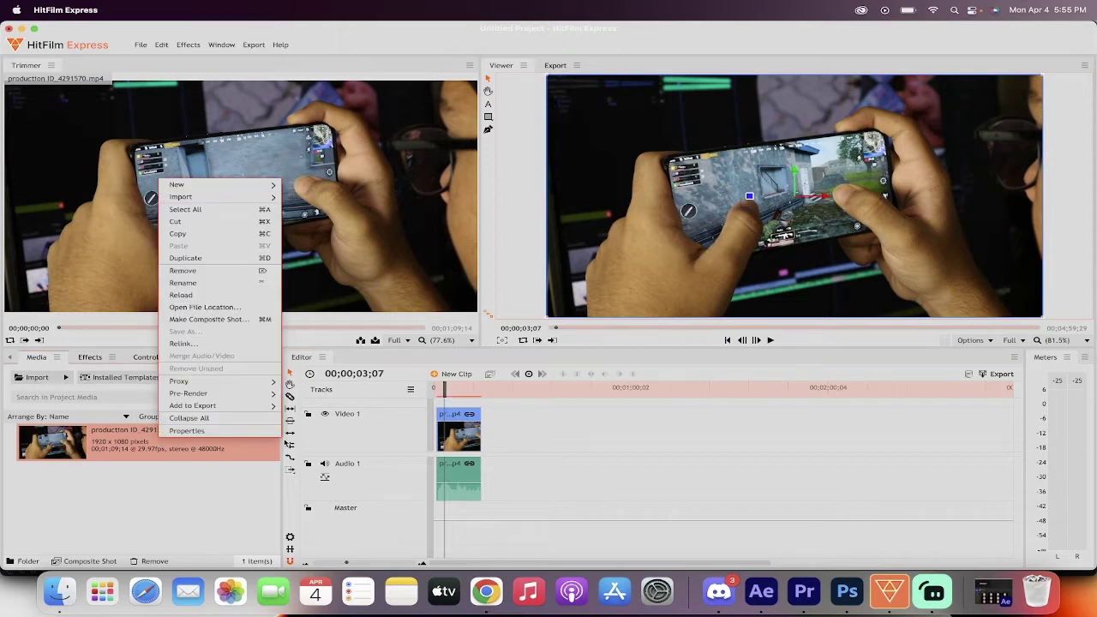
left_click(588, 509)
left_click_drag(587, 509, 438, 415)
key("Delete")
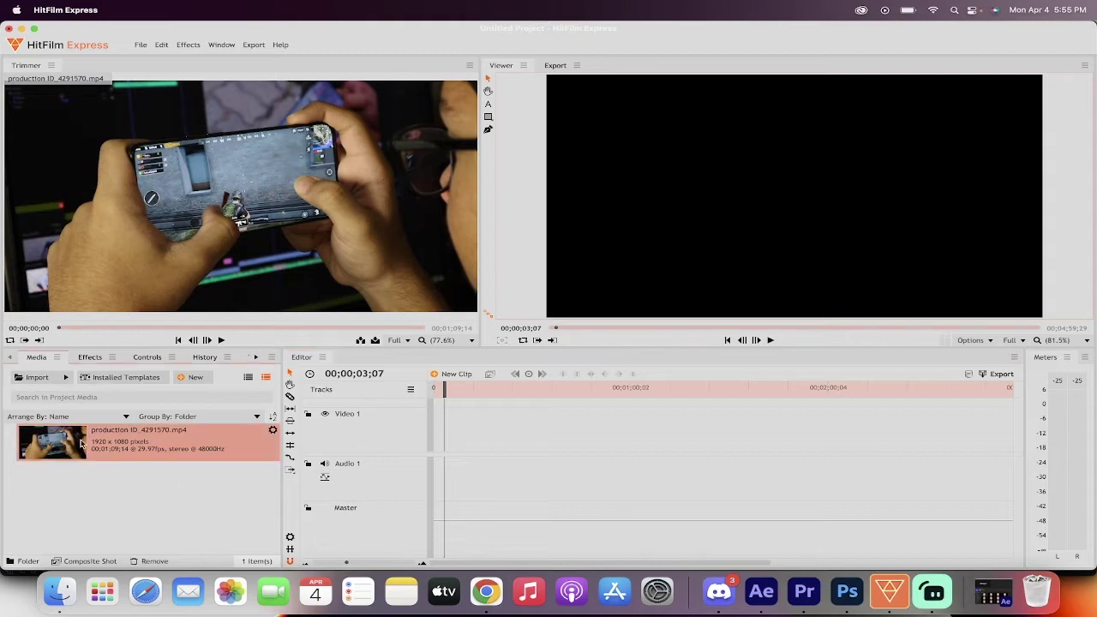
left_click_drag(81, 443, 433, 450)
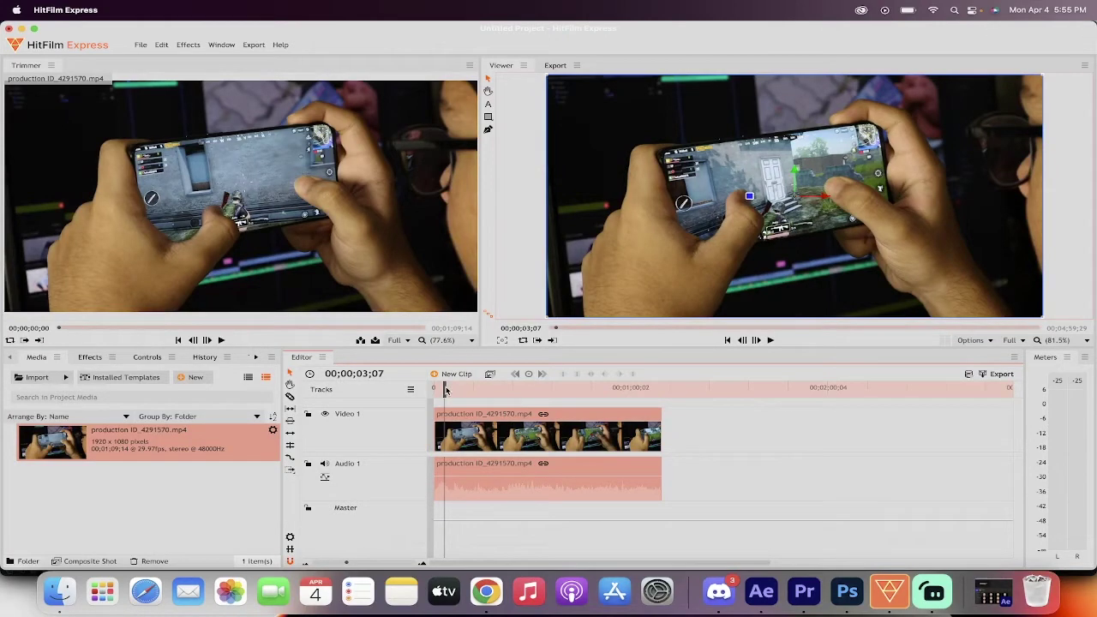
Step: Trim the end of the timeline clip to 00;00;13;06 and return the playhead to the start
right_click(444, 389)
left_click(445, 390)
left_click_drag(445, 388, 474, 383)
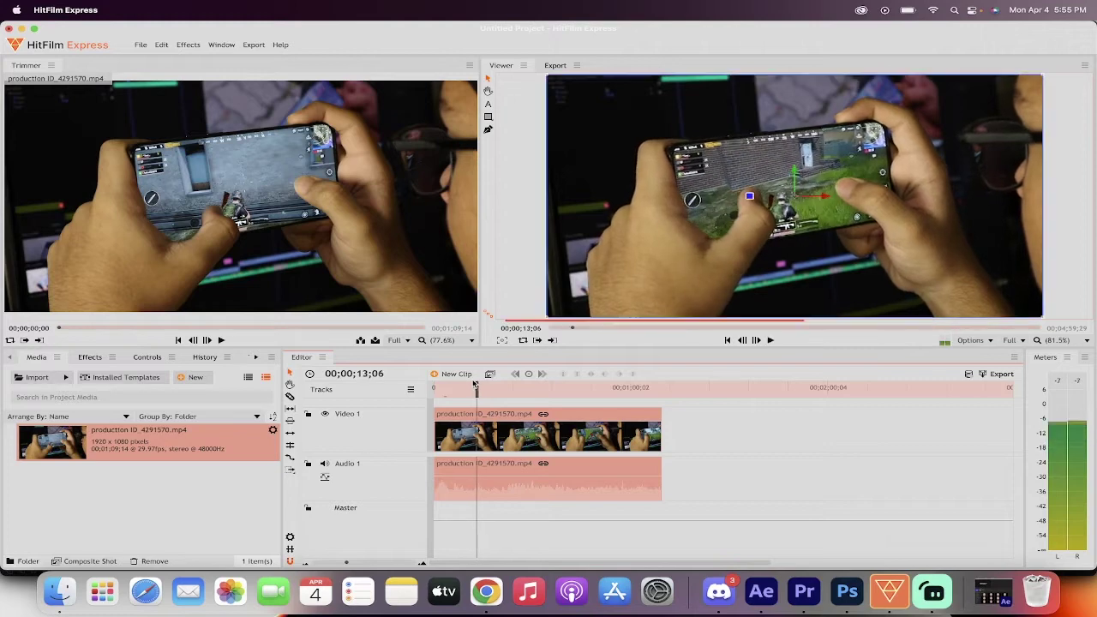
left_click(661, 415)
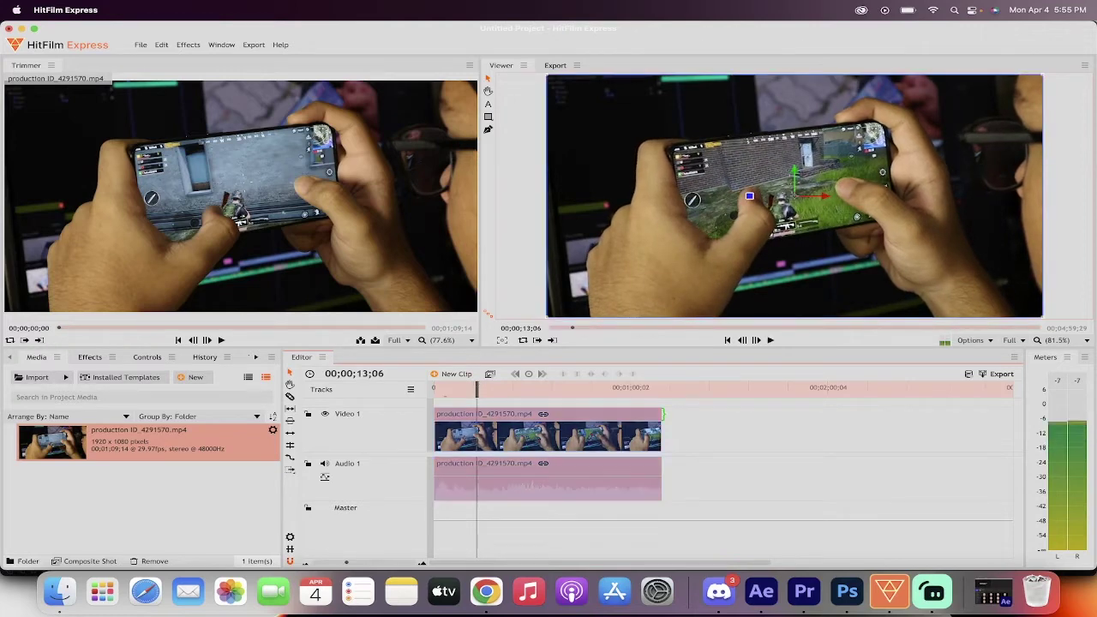
left_click_drag(661, 414, 478, 416)
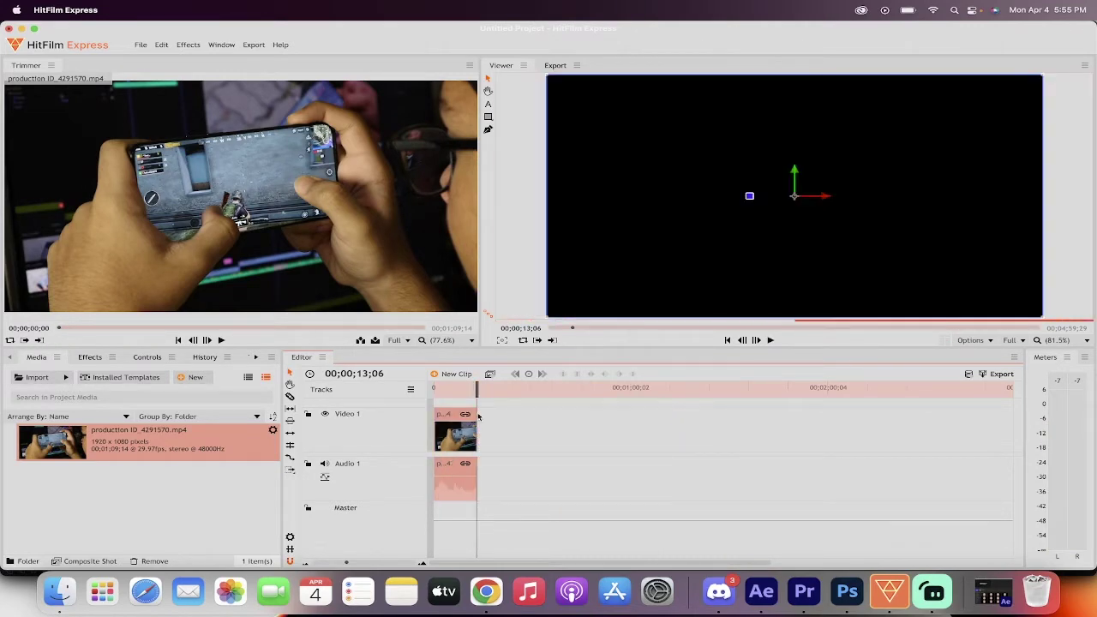
key("Home")
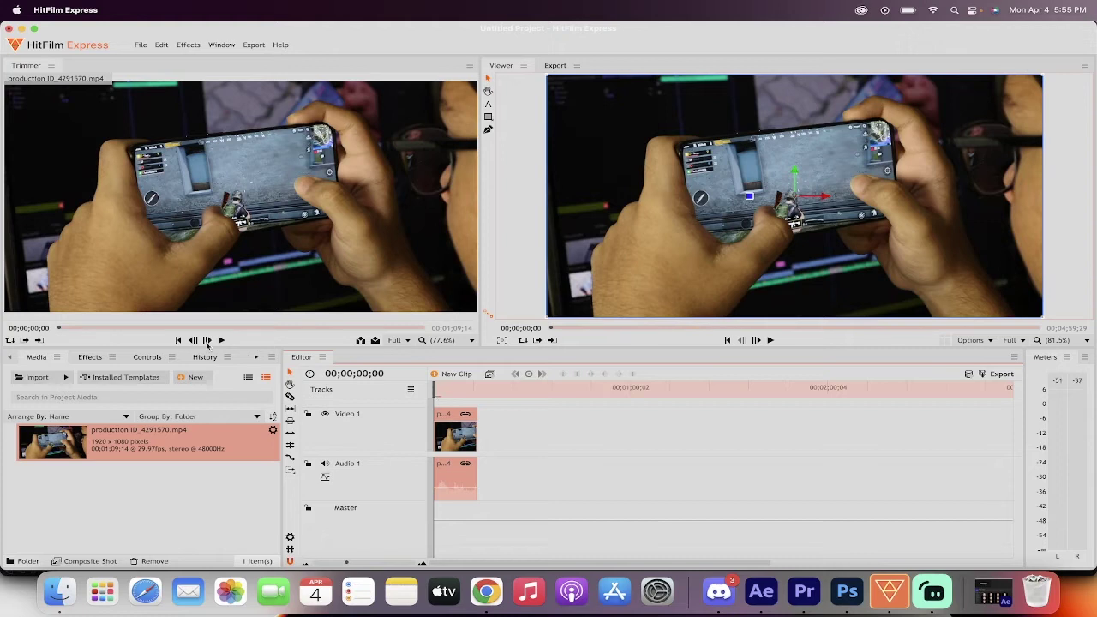
Step: Browse the effects library to the Shake effect in the Grunge folder, collapsing the Generate, Geometry, and Gradients & Fills folders
left_click(90, 359)
scroll(82, 420, "up", 5)
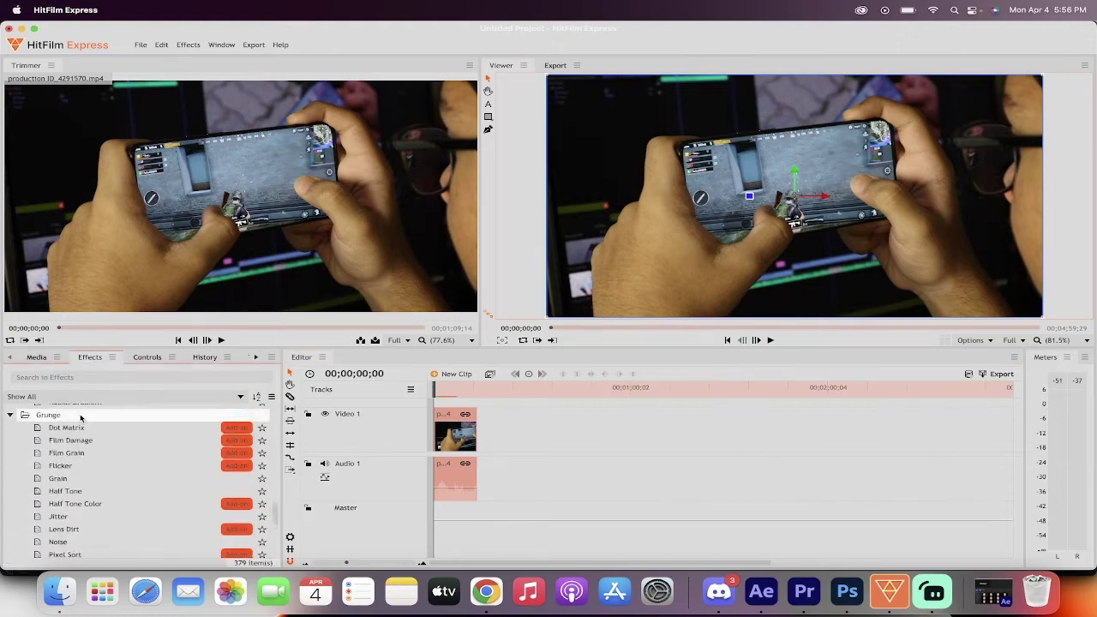
scroll(81, 419, "up", 3)
scroll(81, 418, "up", 10)
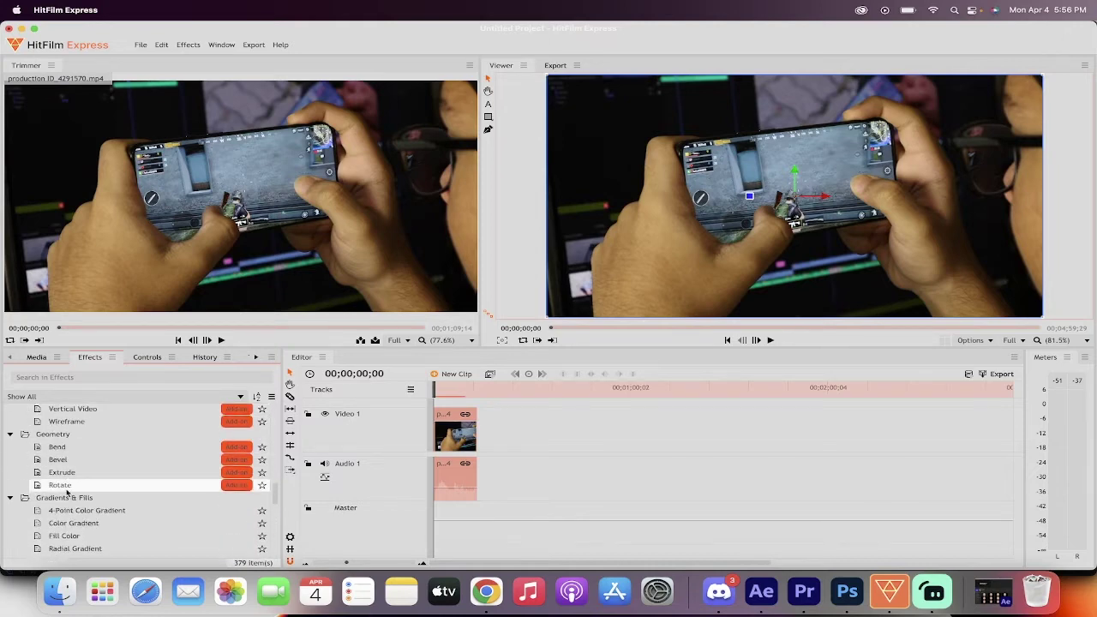
scroll(85, 464, "up", 8)
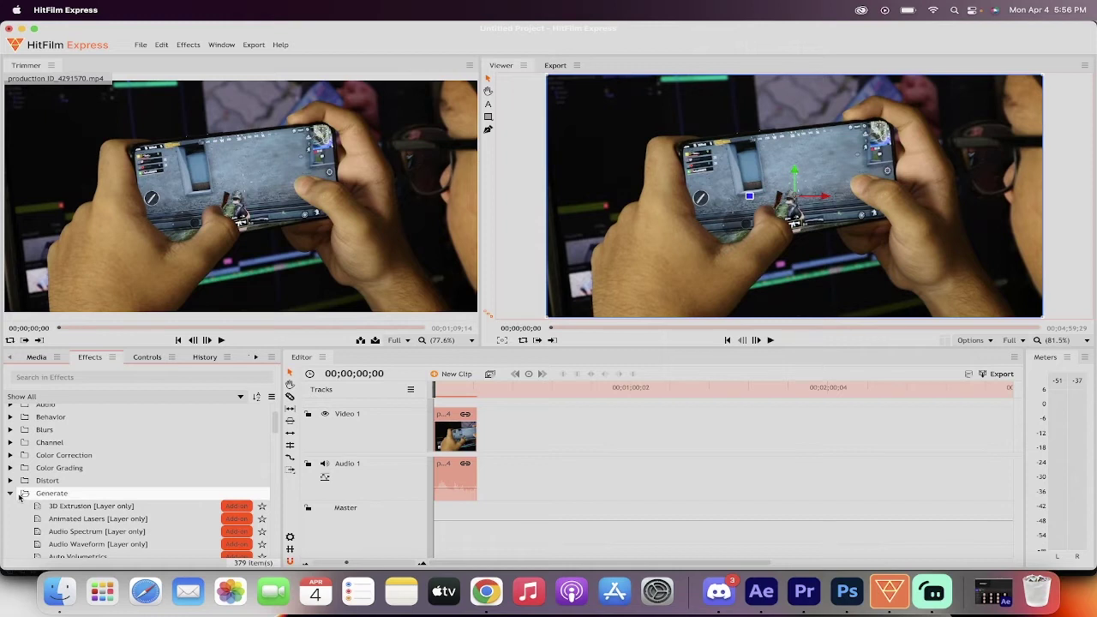
left_click(10, 493)
scroll(10, 493, "down", 2)
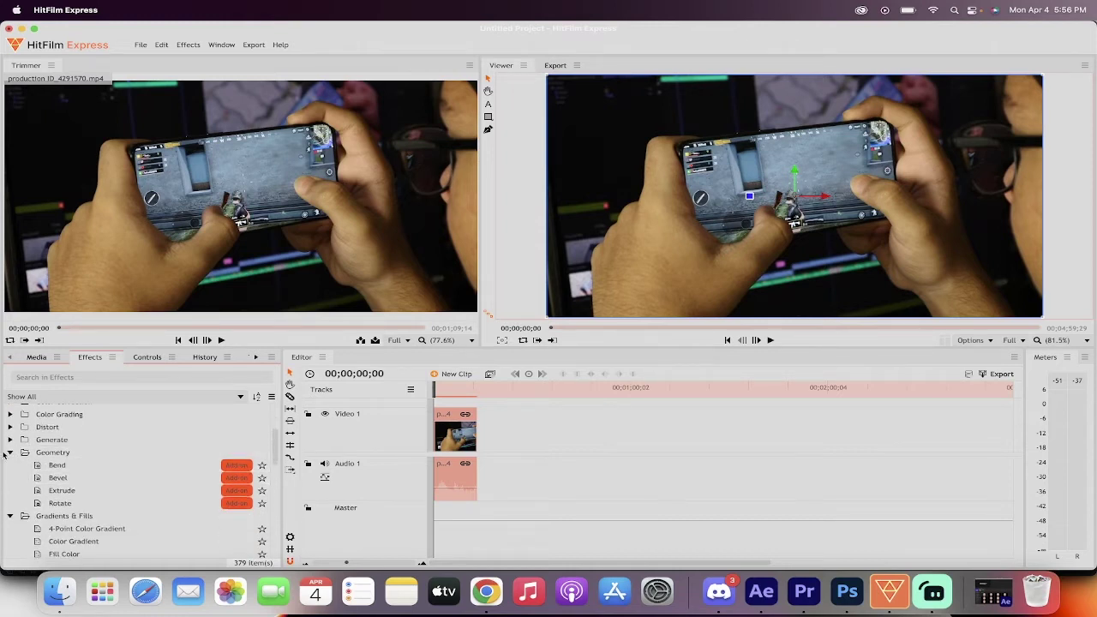
left_click(10, 451)
left_click(11, 464)
scroll(78, 444, "down", 3)
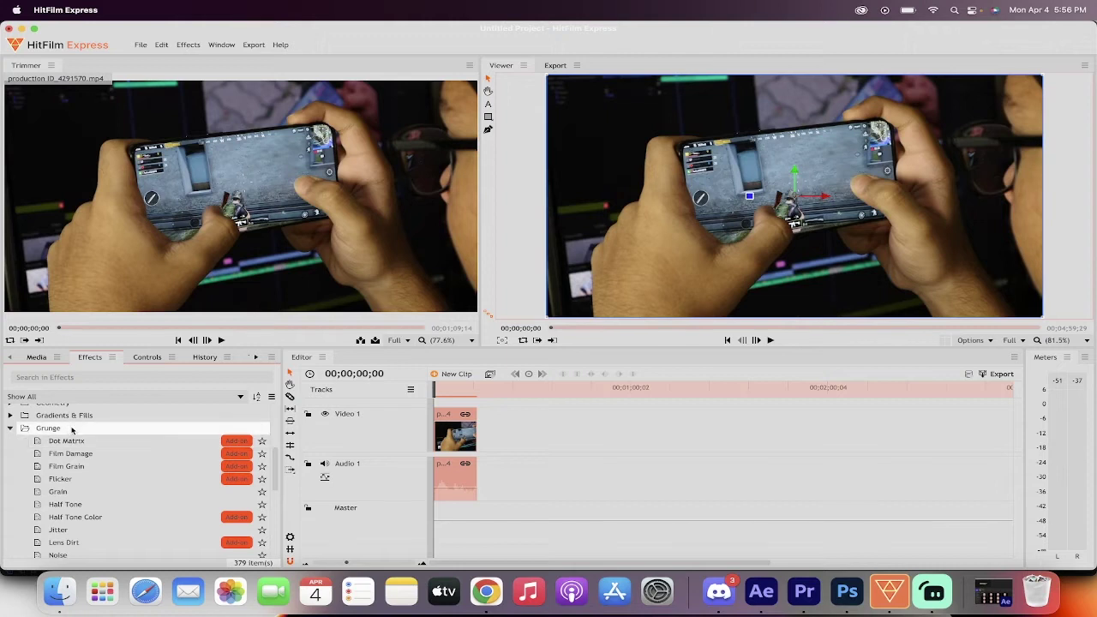
scroll(75, 444, "down", 2)
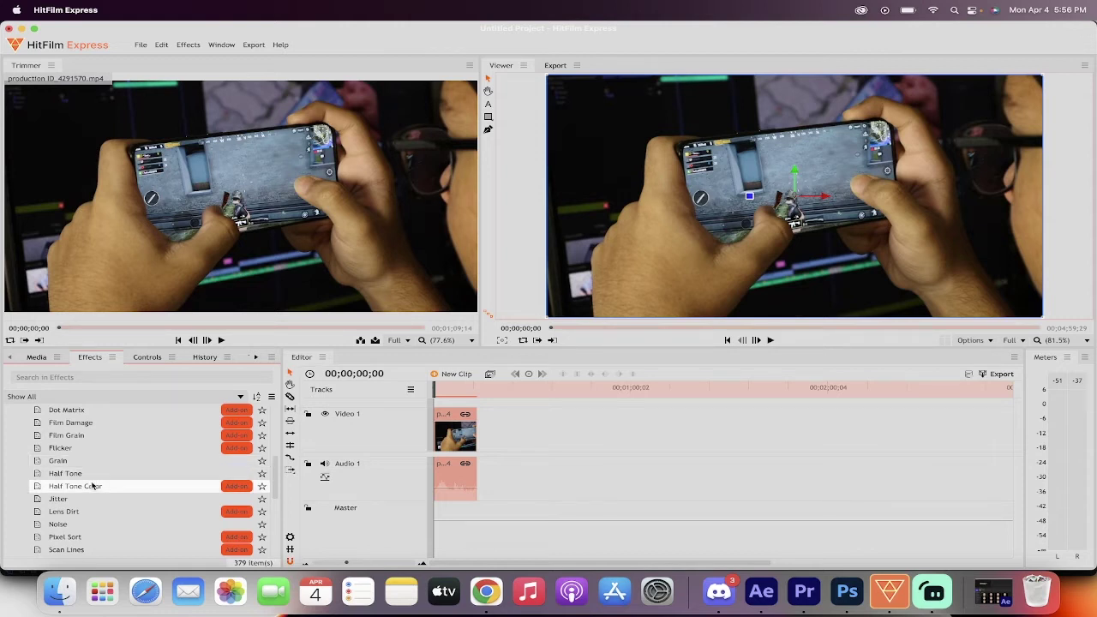
scroll(93, 487, "down", 2)
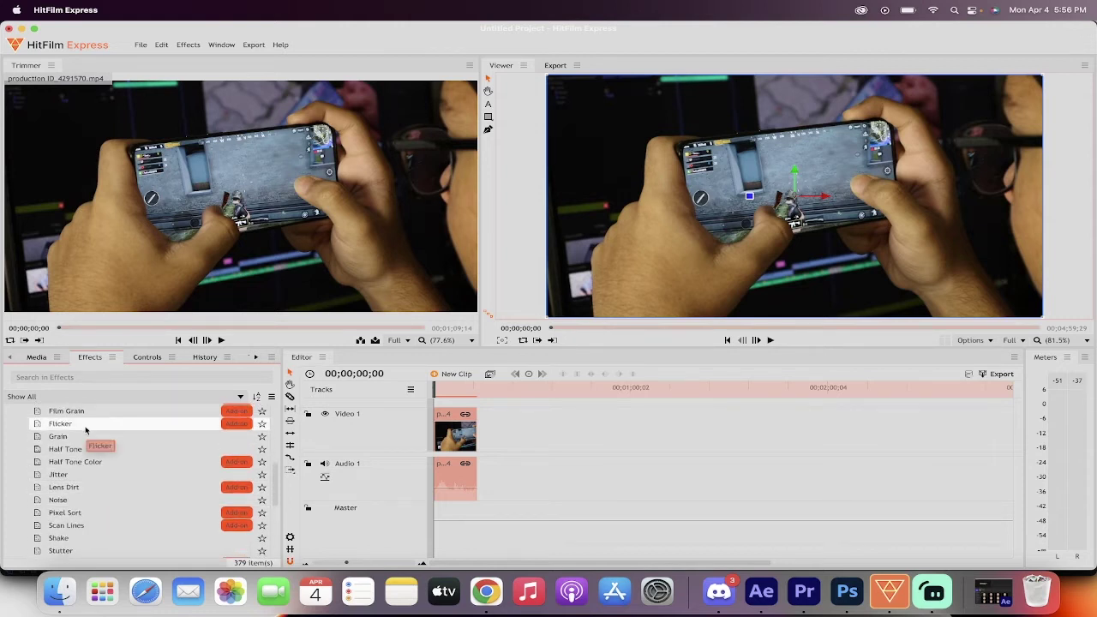
scroll(86, 504, "up", 3)
scroll(79, 506, "down", 4)
left_click(79, 516)
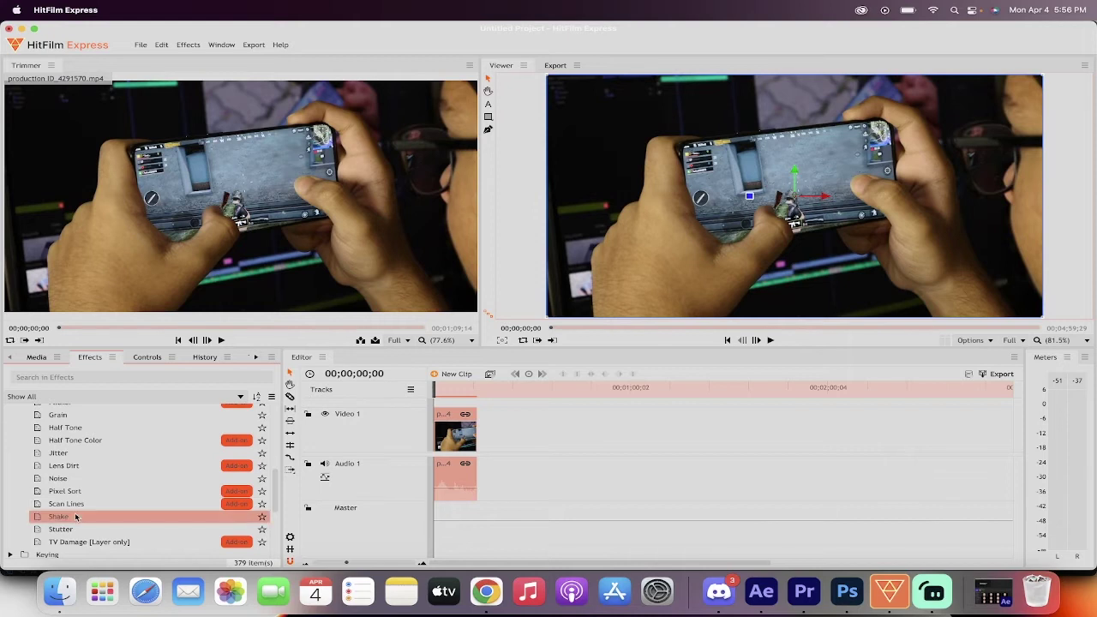
Step: Search the effects for "shake" and apply the Shake effect to the clip on Video 1
left_click(76, 377)
type("shake")
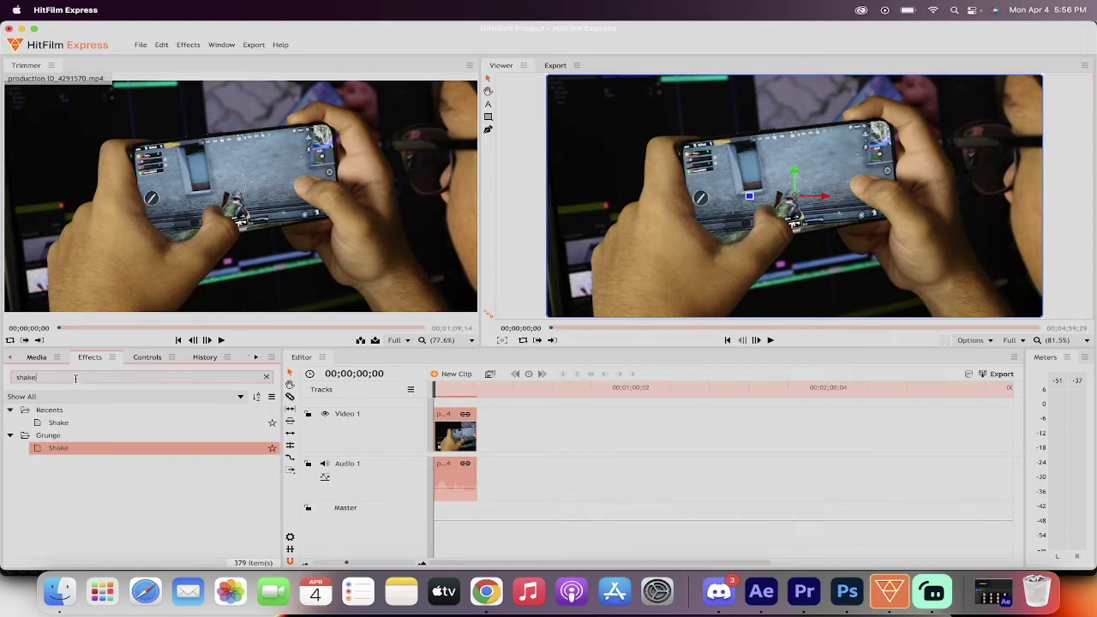
left_click(58, 452)
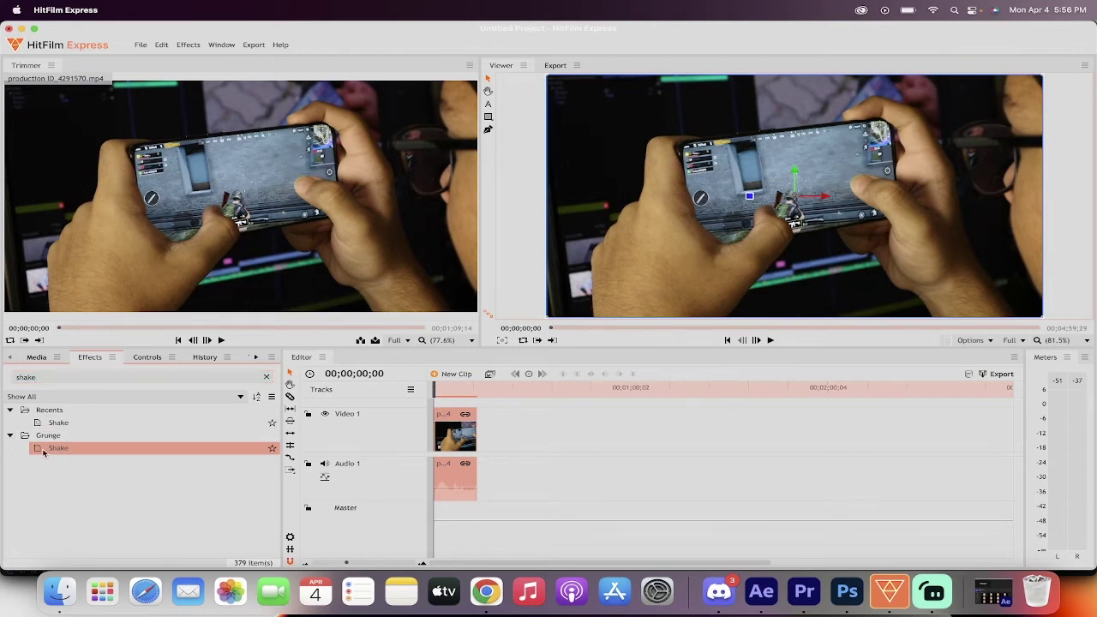
left_click_drag(43, 452, 443, 429)
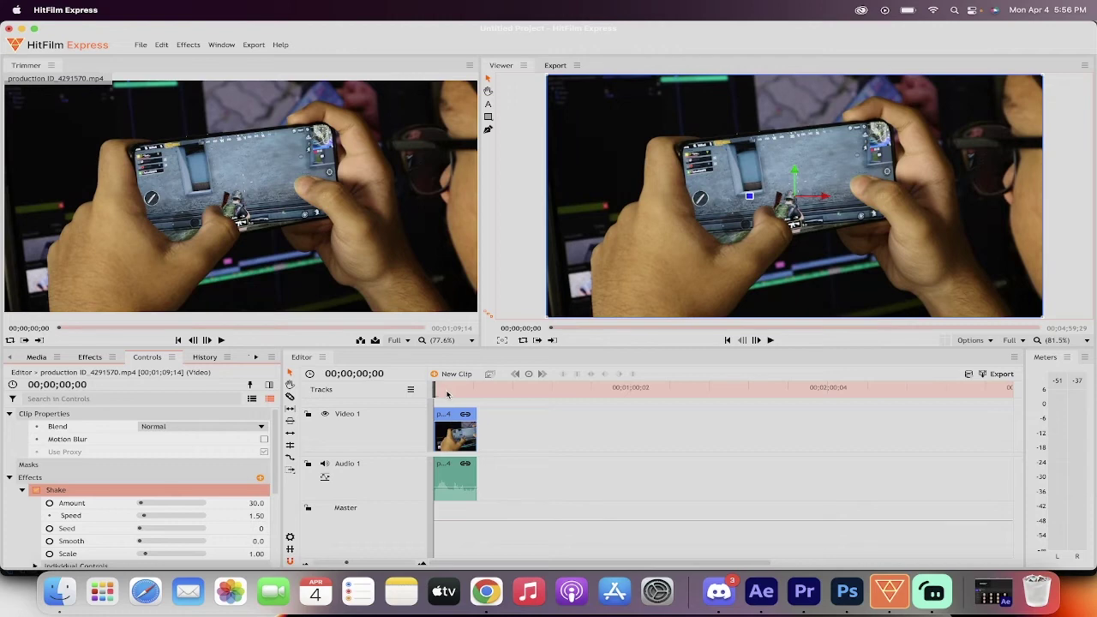
Step: Play the clip to preview the default Shake effect and return the playhead to the start
key("space")
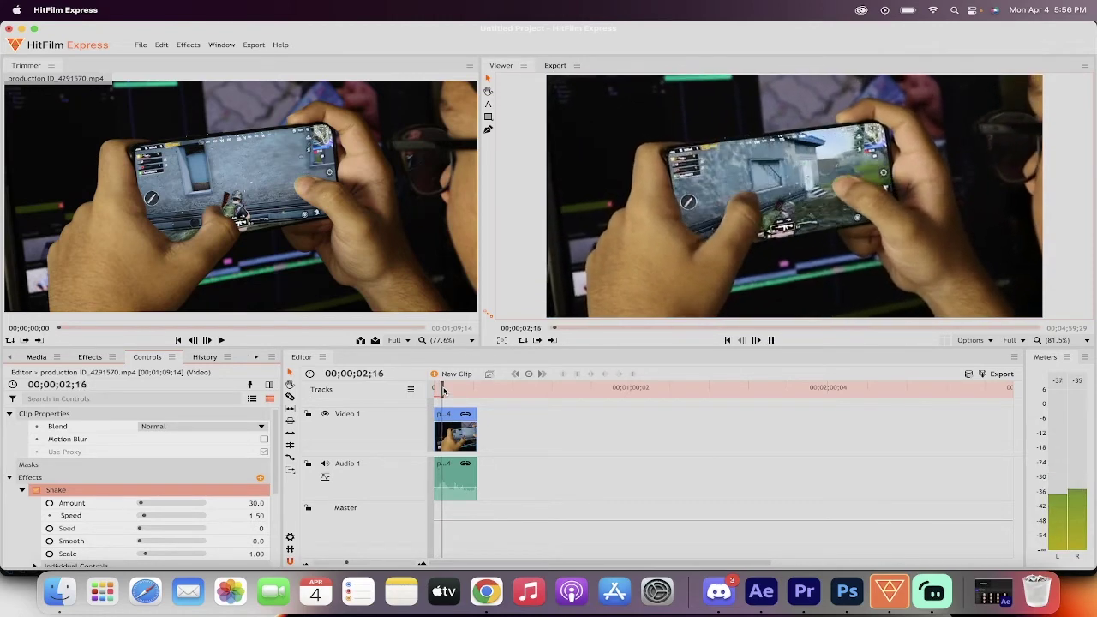
key("space")
left_click_drag(442, 389, 436, 391)
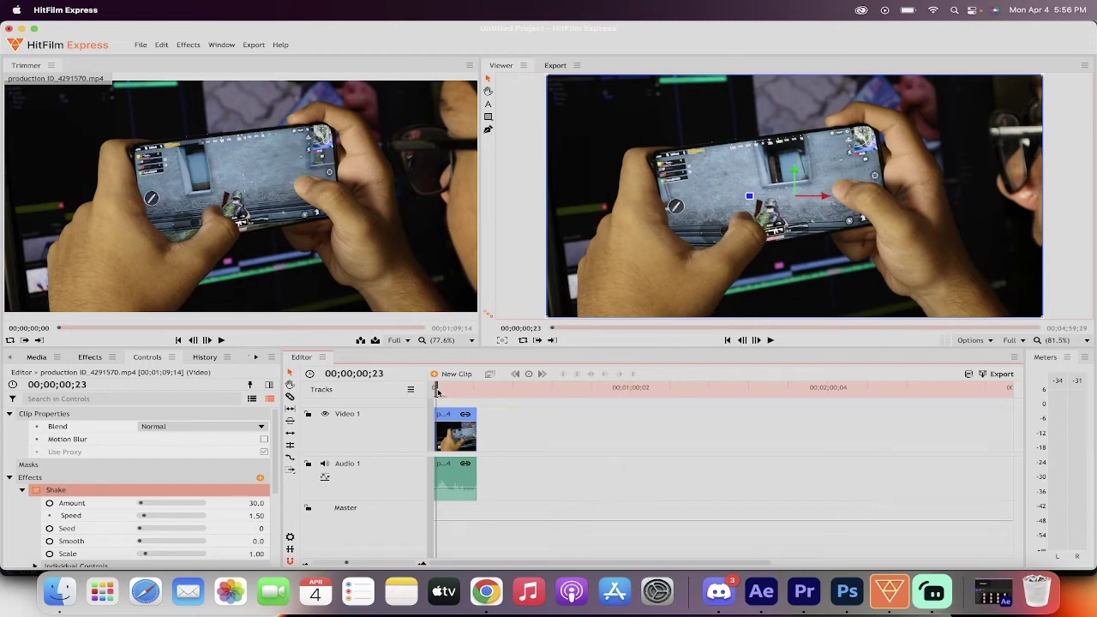
left_click_drag(436, 391, 433, 392)
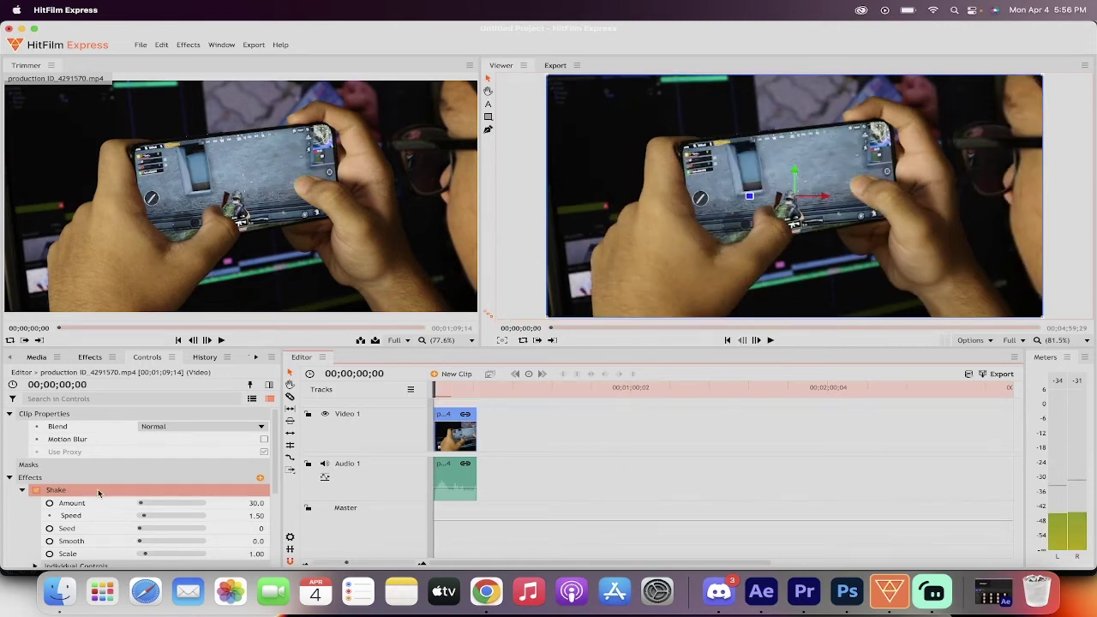
Step: Set the Shake effect's amount to 81.9 and speed to 7.20, and play the clip briefly to preview it
scroll(94, 491, "down", 2)
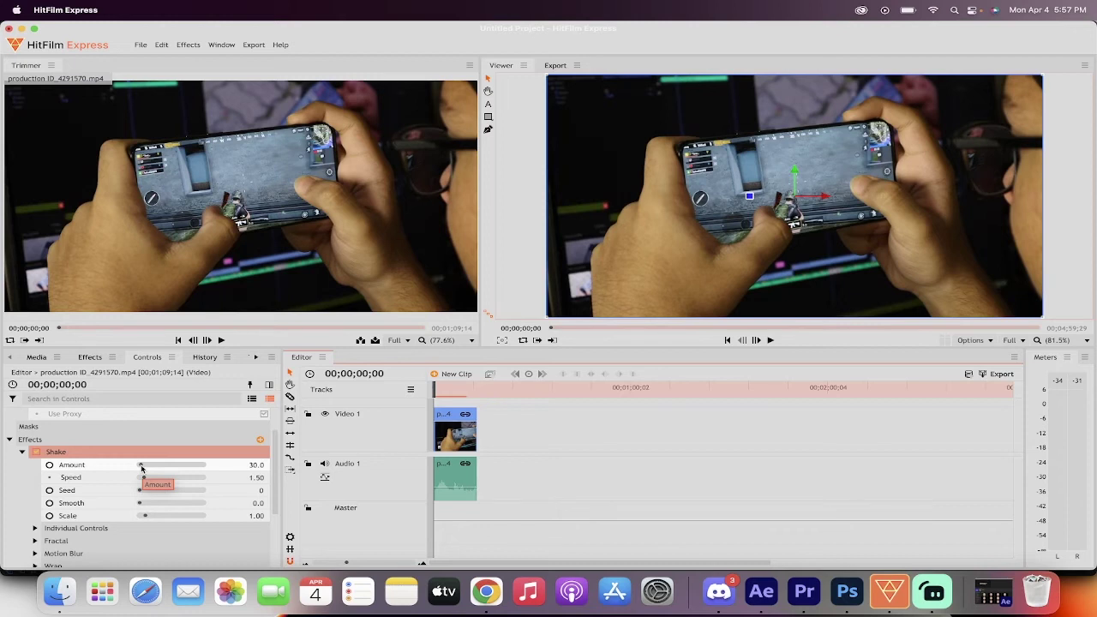
left_click_drag(142, 467, 143, 468)
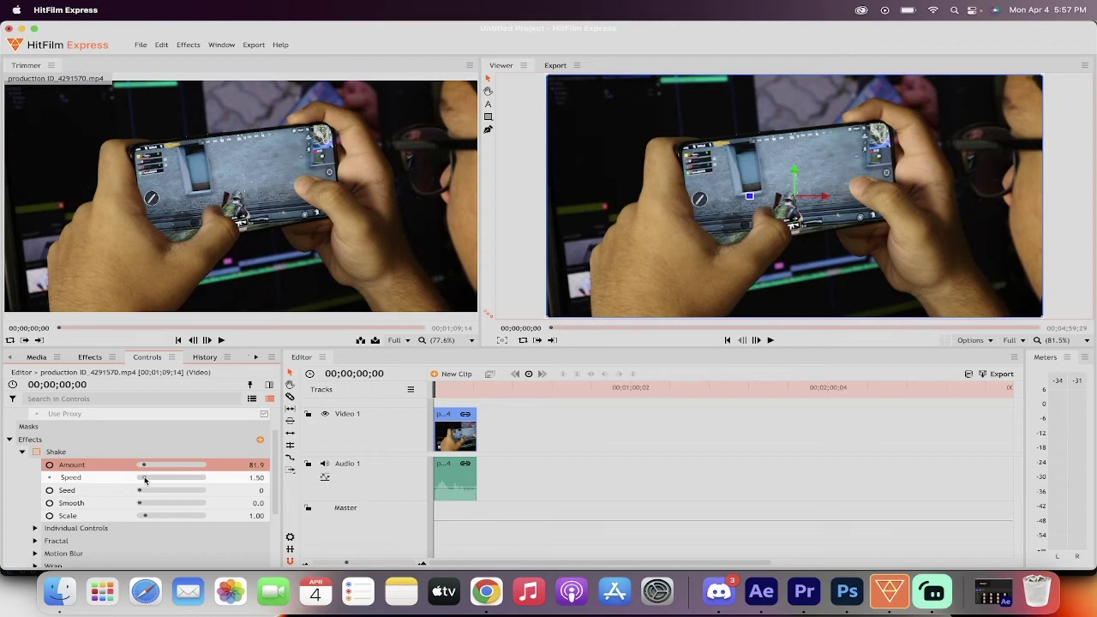
left_click_drag(143, 480, 161, 480)
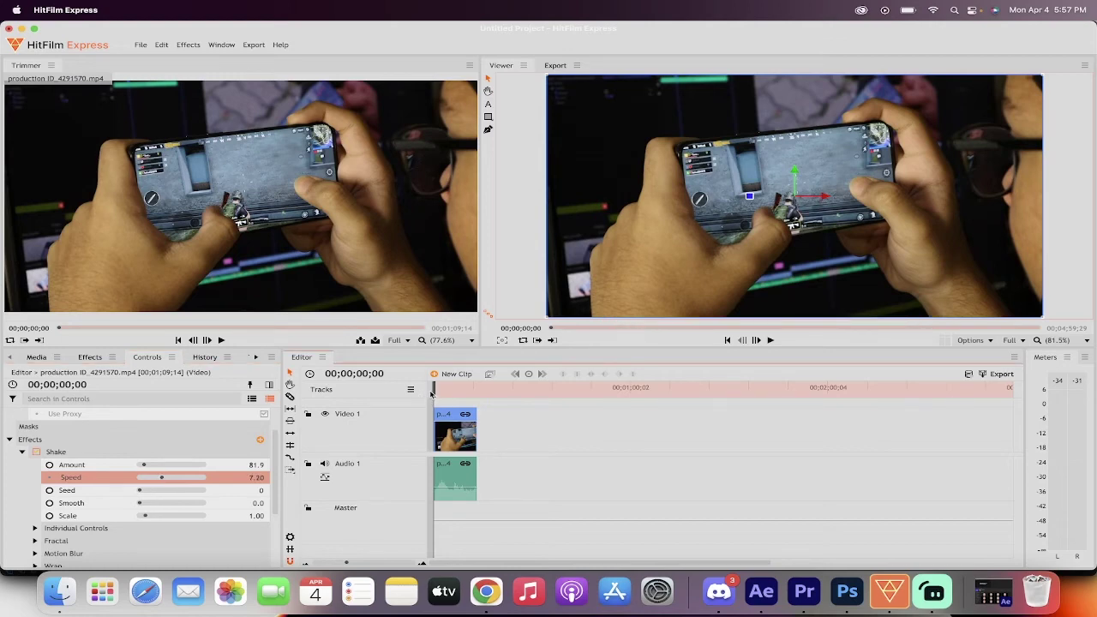
key("space")
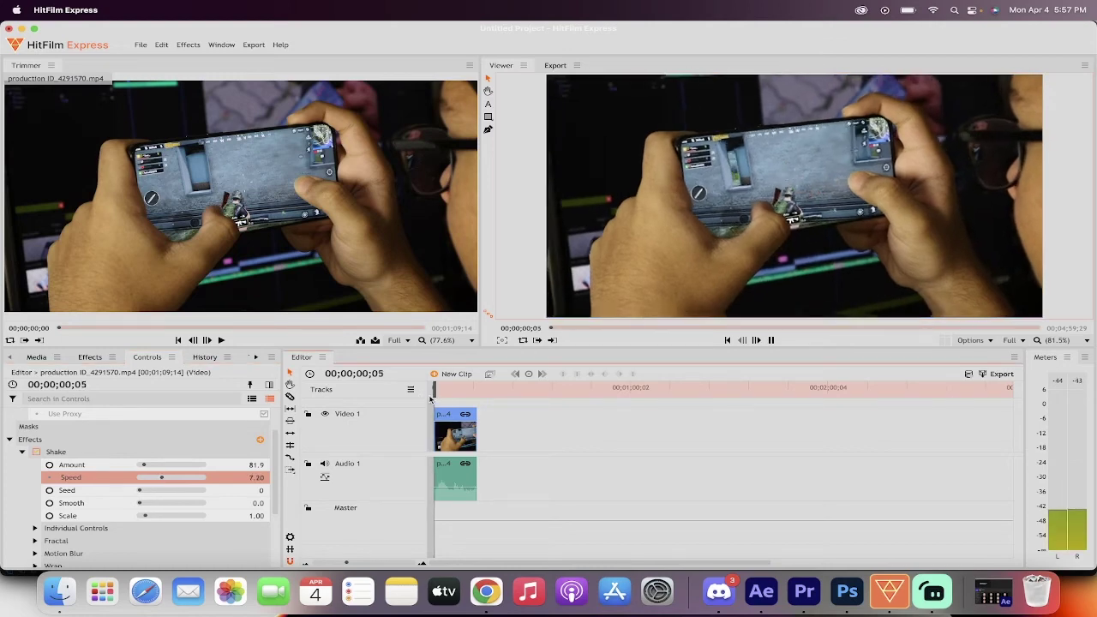
key("space")
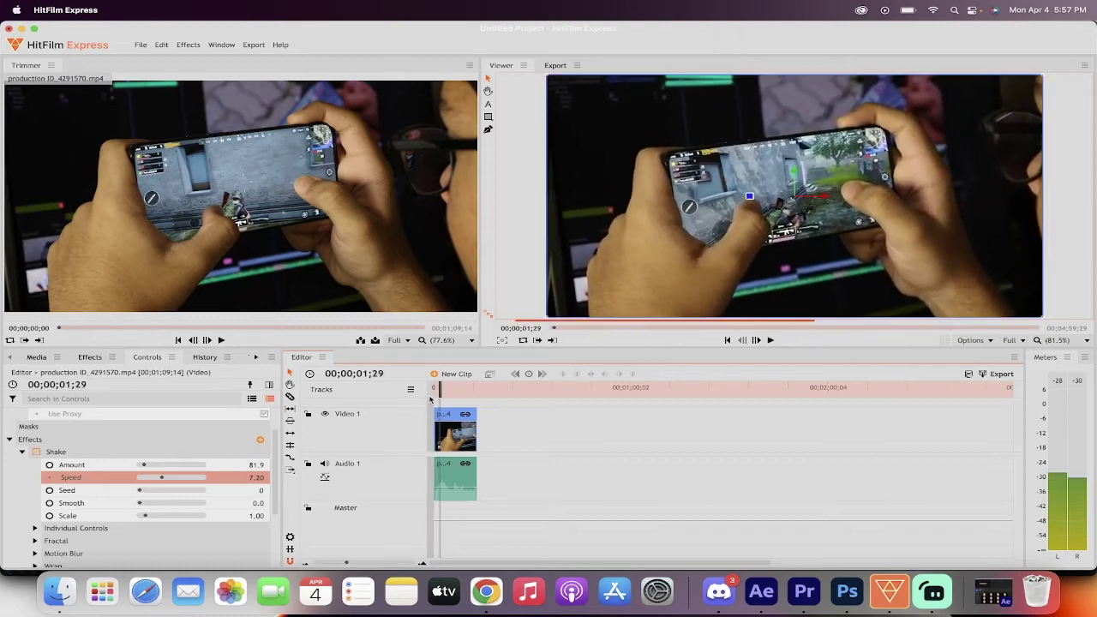
Step: Try a Shake amount of 286.7 and play the clip to judge the stronger shaking
key("space")
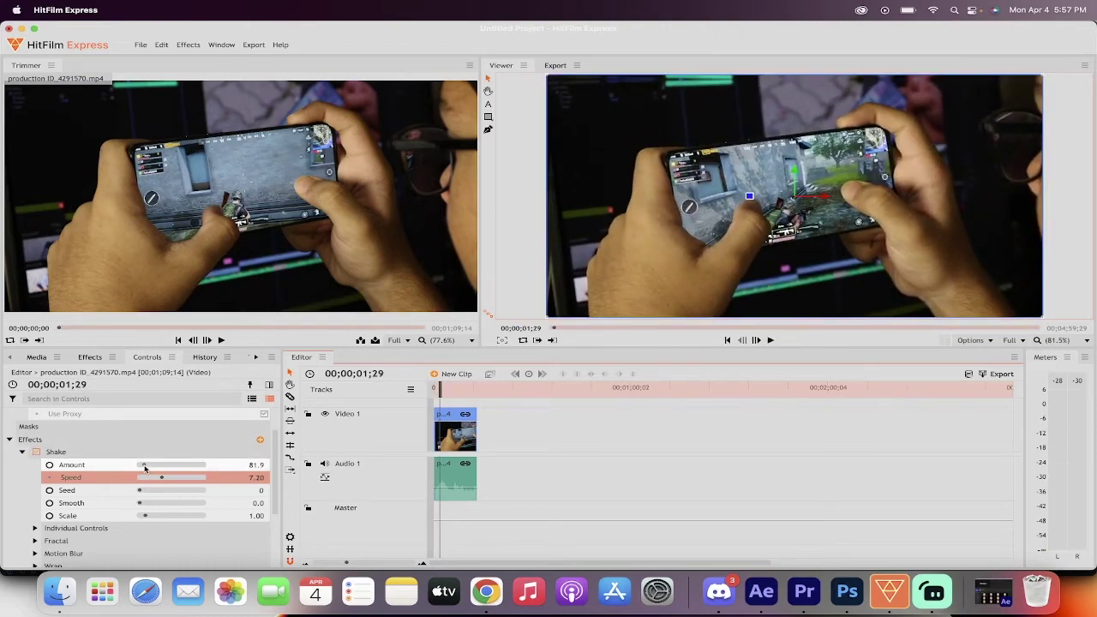
left_click_drag(147, 467, 157, 466)
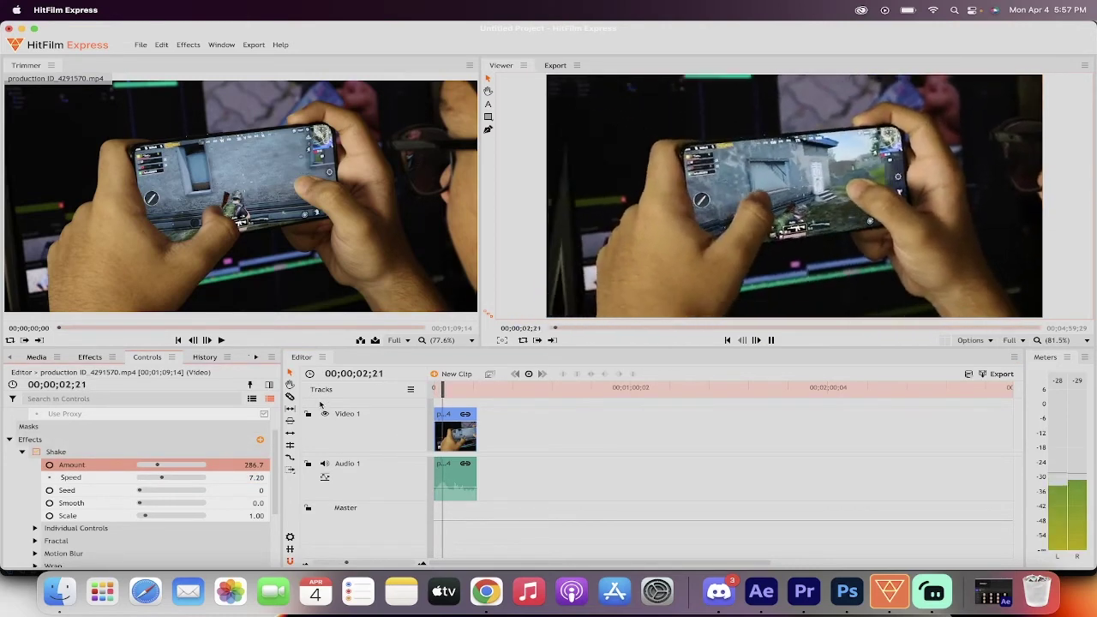
key("space")
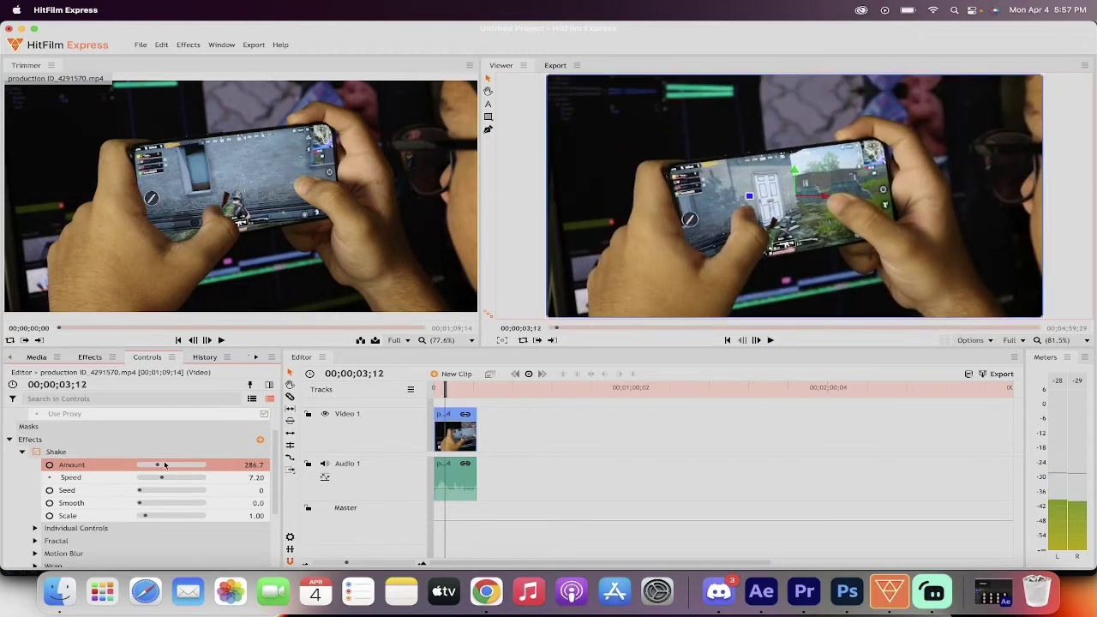
Step: Reduce the Shake amount to 112.6, preview the clip, and raise the effect's speed to 8.00
left_click_drag(159, 465, 144, 466)
key("space")
key("space")
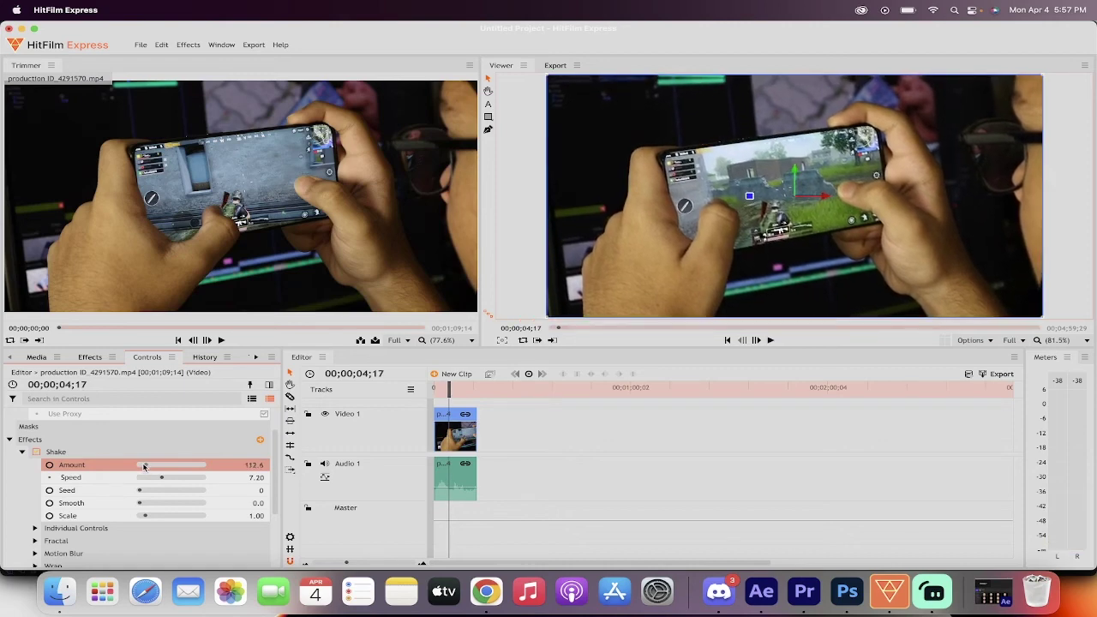
key("space")
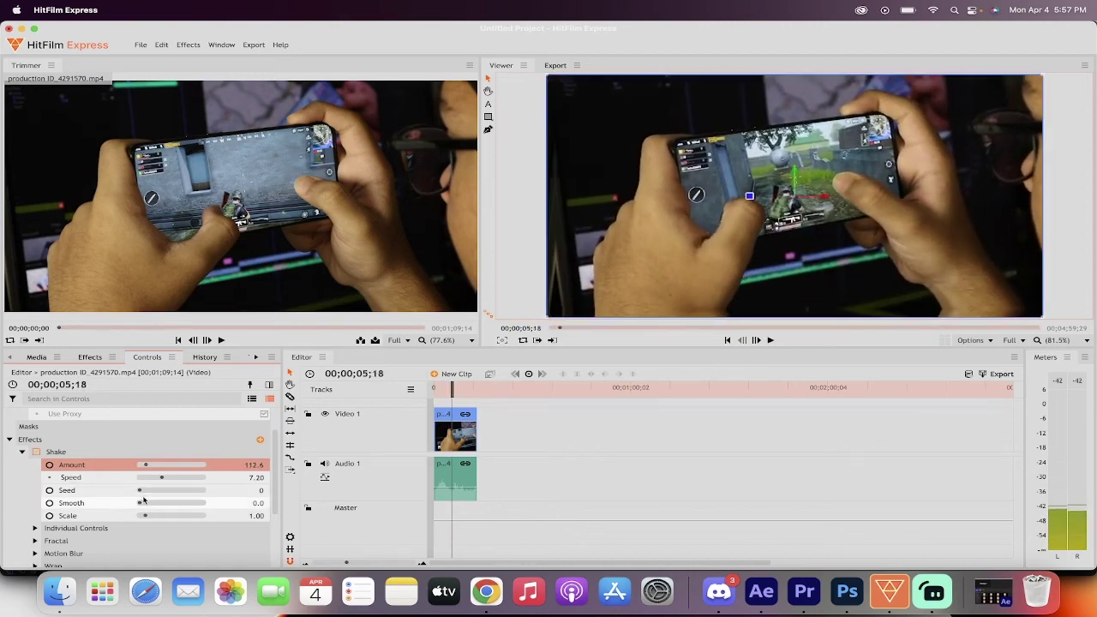
left_click(163, 479)
left_click_drag(163, 479, 164, 480)
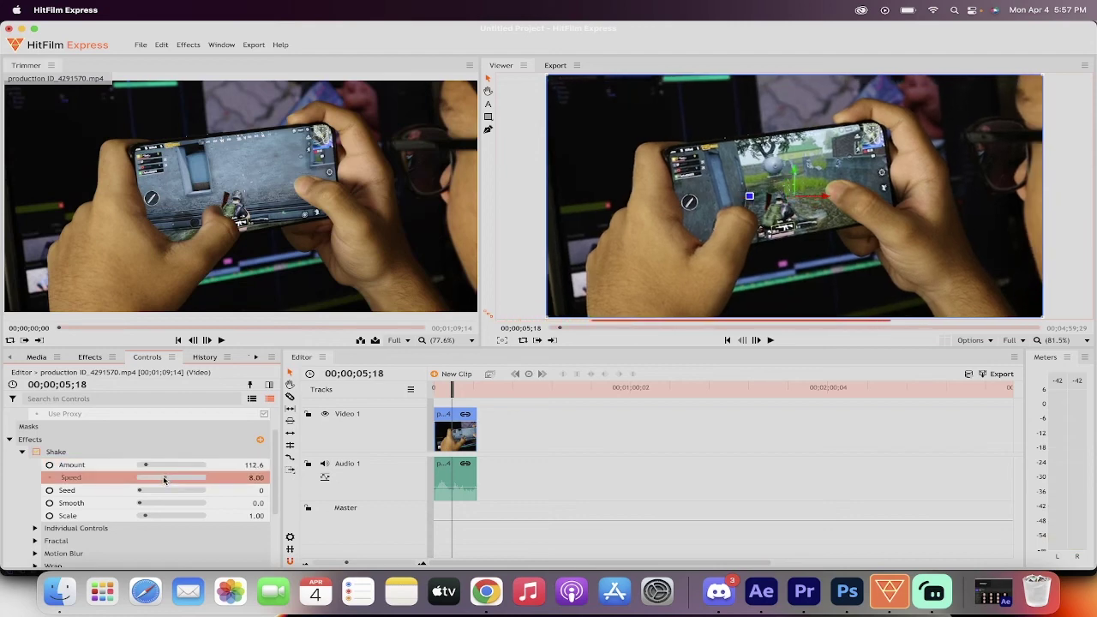